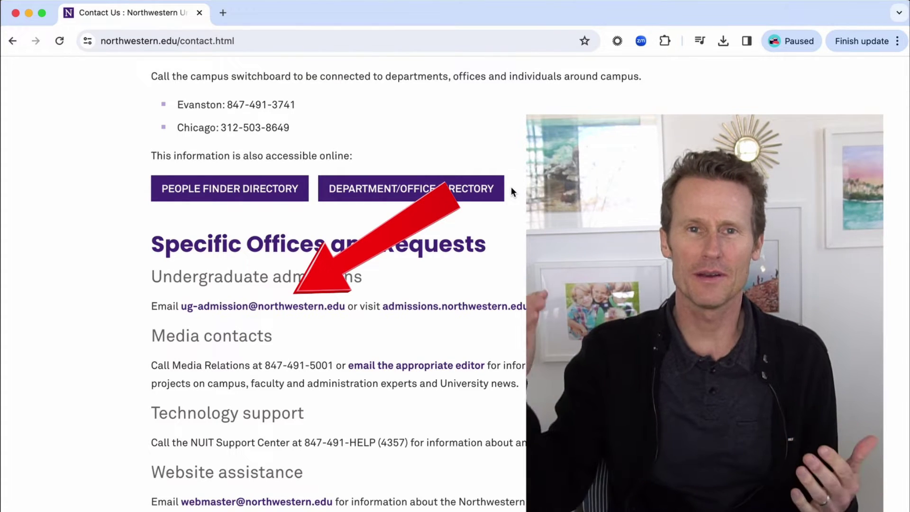
- Test the ug-admission email link on the Northwestern contact page
{"action": "left_click", "coordinate": [273, 308]}
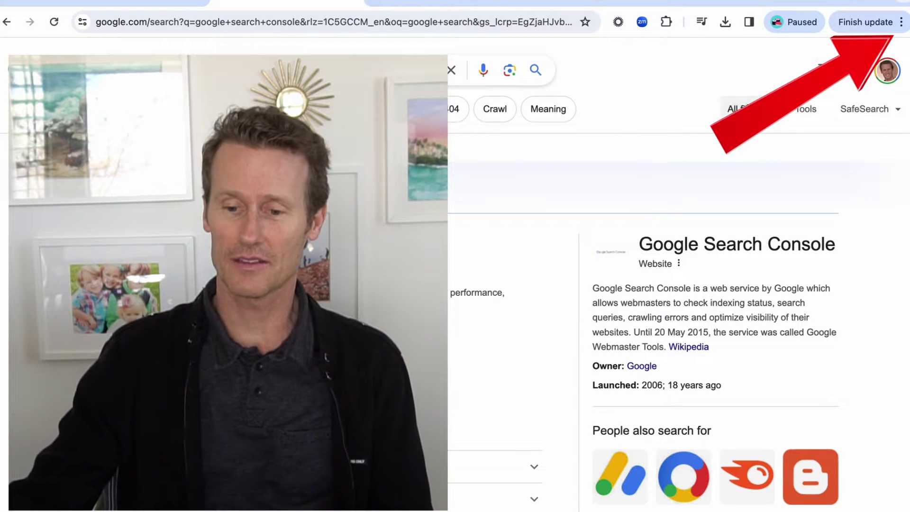
- Open Chrome Settings from the three-dot menu
{"action": "left_click", "coordinate": [902, 24]}
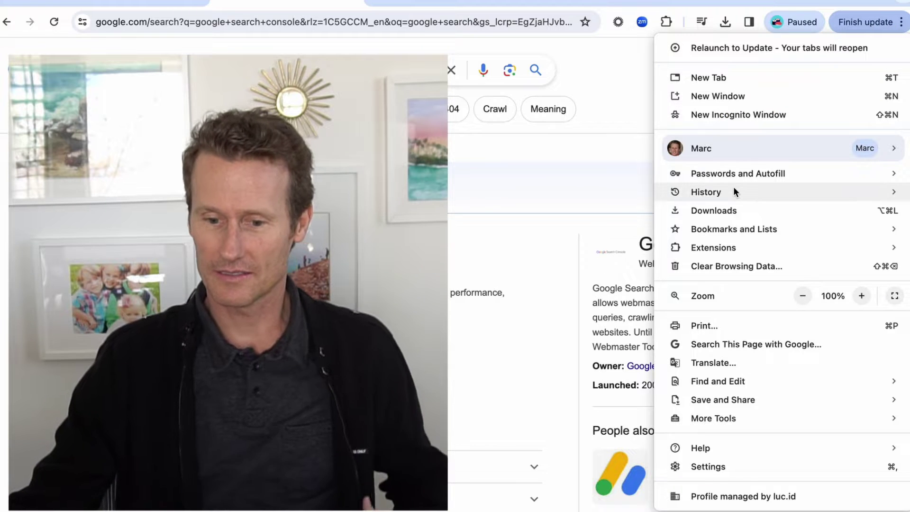
{"action": "mouse_move", "coordinate": [734, 190]}
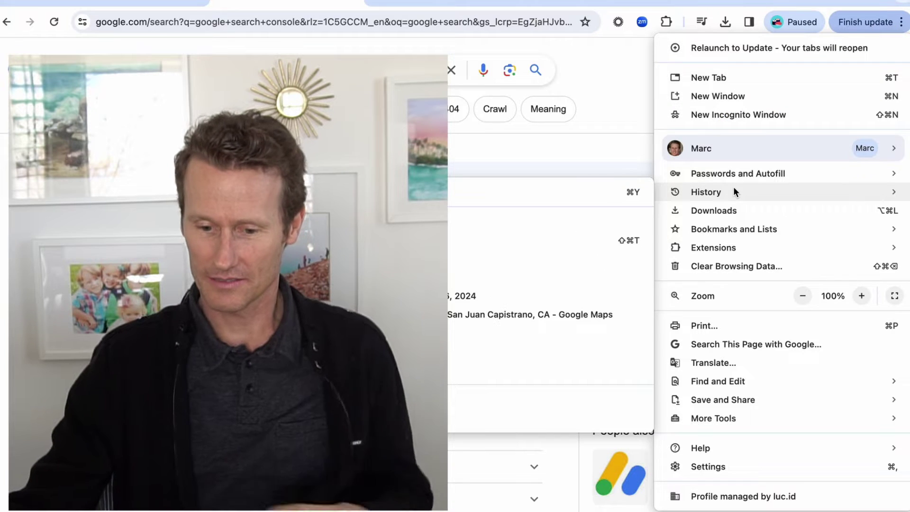
{"action": "left_click", "coordinate": [702, 465]}
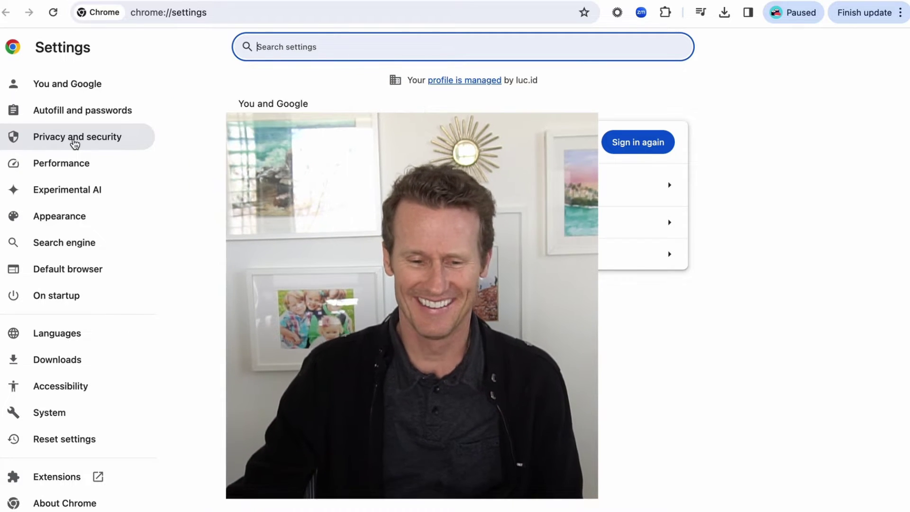
- Go to Privacy and security > Site settings > Additional permissions > Protocol handlers
{"action": "left_click", "coordinate": [75, 139]}
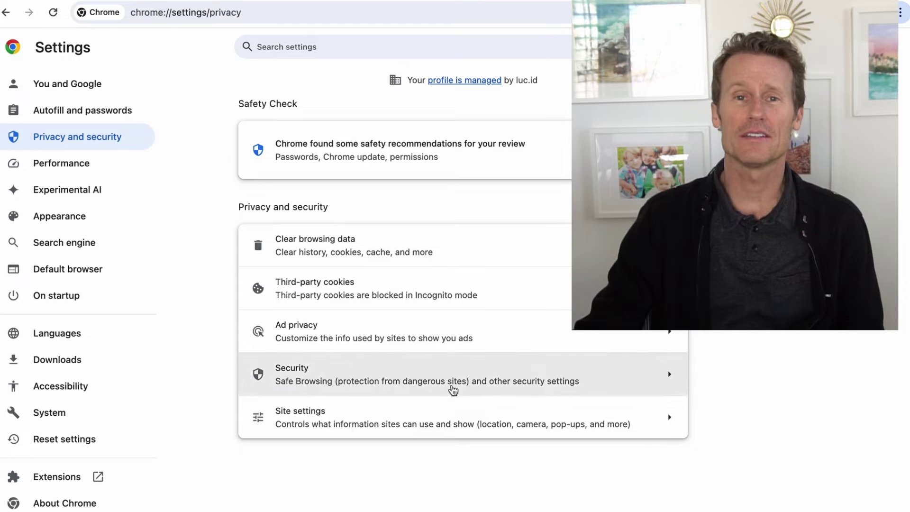
{"action": "left_click", "coordinate": [398, 422]}
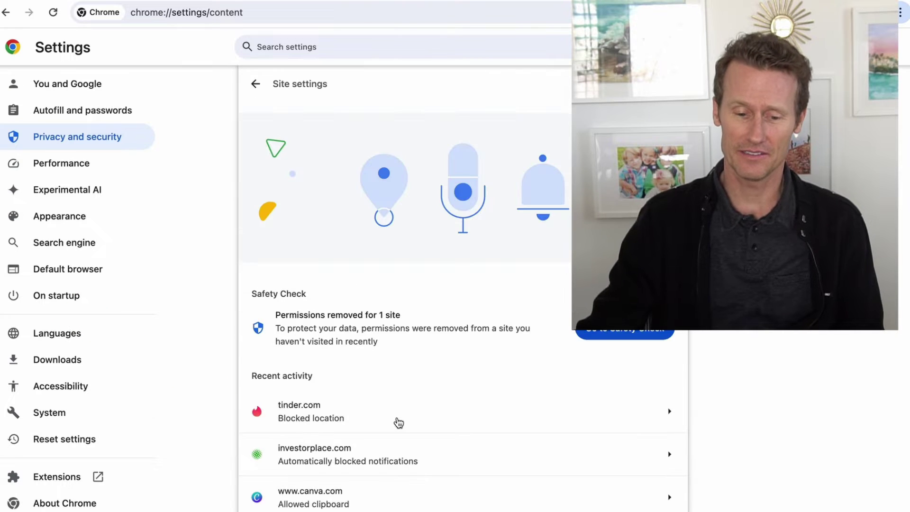
{"action": "scroll", "coordinate": [593, 412], "scroll_direction": "down", "scroll_amount": 10}
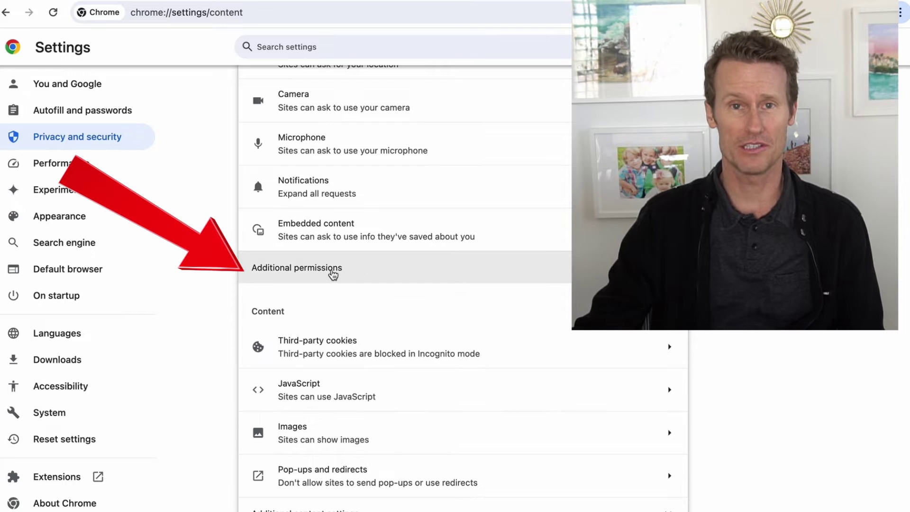
{"action": "left_click", "coordinate": [333, 269]}
{"action": "scroll", "coordinate": [450, 291], "scroll_direction": "down", "scroll_amount": 2}
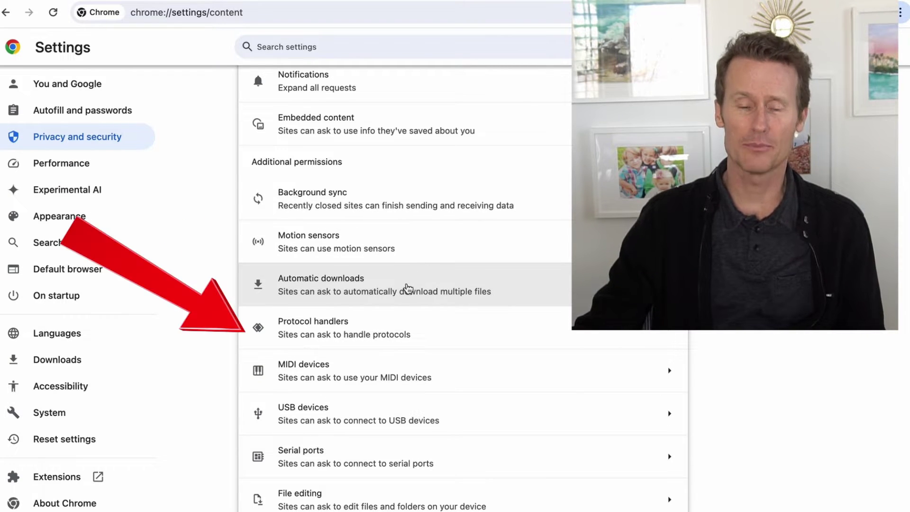
{"action": "left_click", "coordinate": [383, 327]}
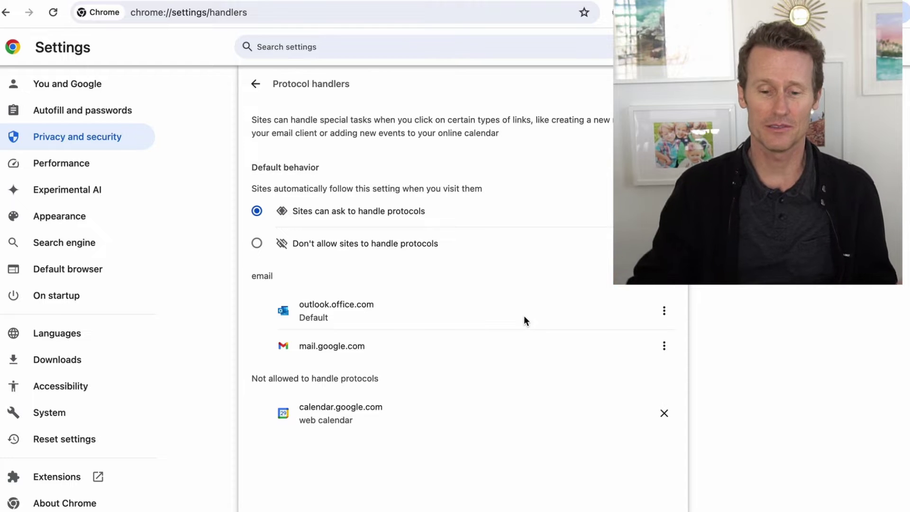
- Check the outlook.office.com handler's options, then open the mail.google.com handler's options
{"action": "left_click", "coordinate": [664, 311]}
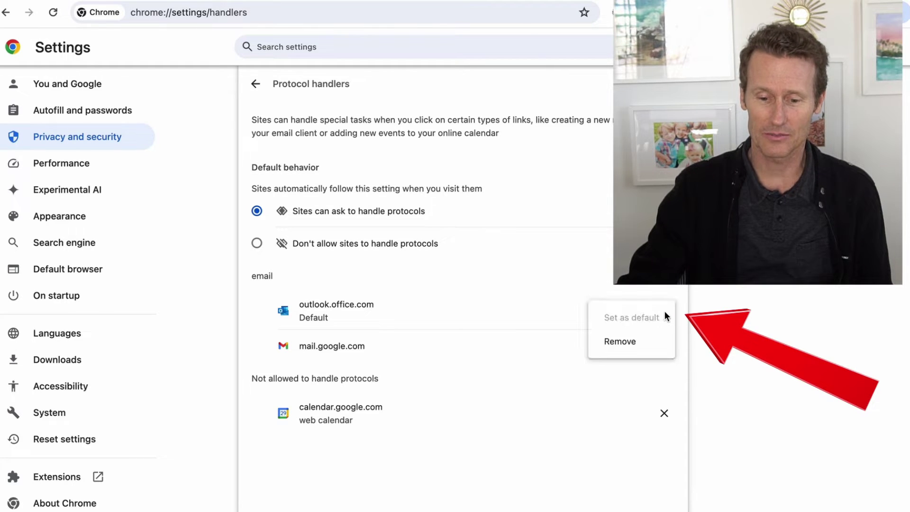
{"action": "left_click", "coordinate": [760, 300]}
{"action": "left_click", "coordinate": [664, 346]}
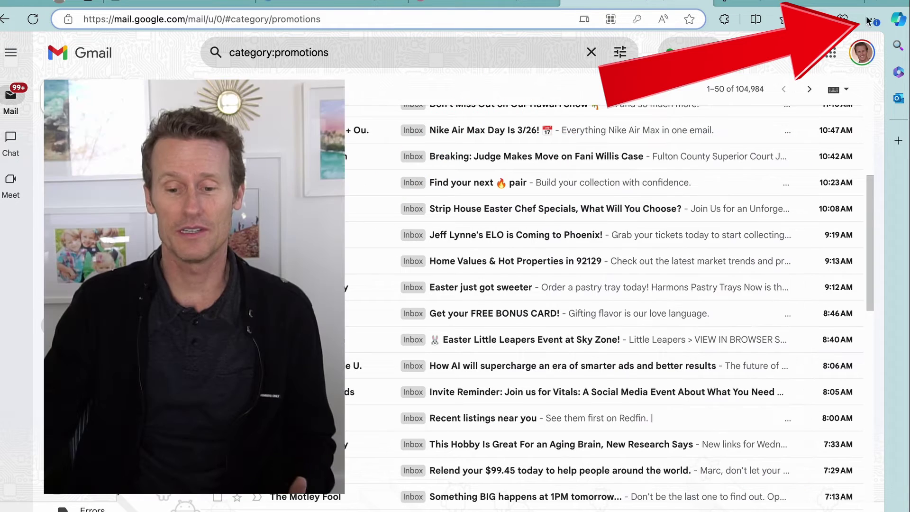
- Open Protocol handlers in Edge Settings under Cookies and site permissions
{"action": "left_click", "coordinate": [873, 20]}
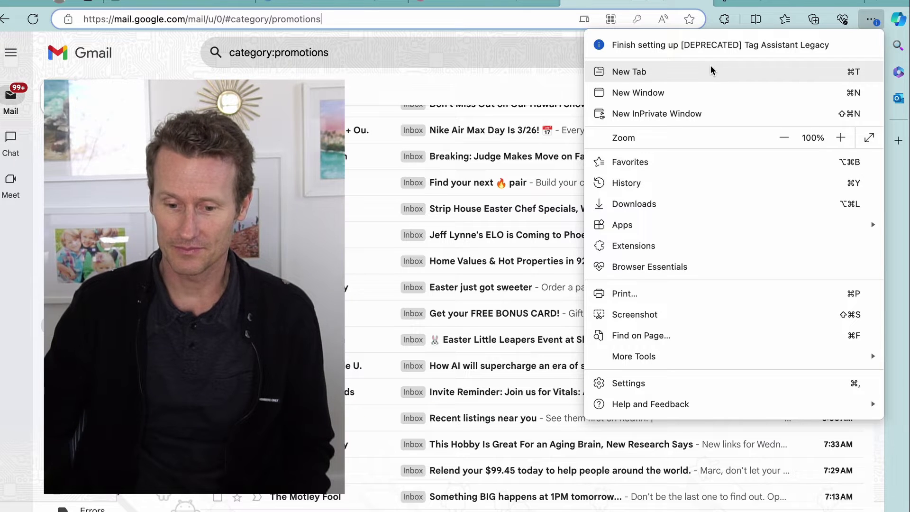
{"action": "left_click", "coordinate": [633, 384]}
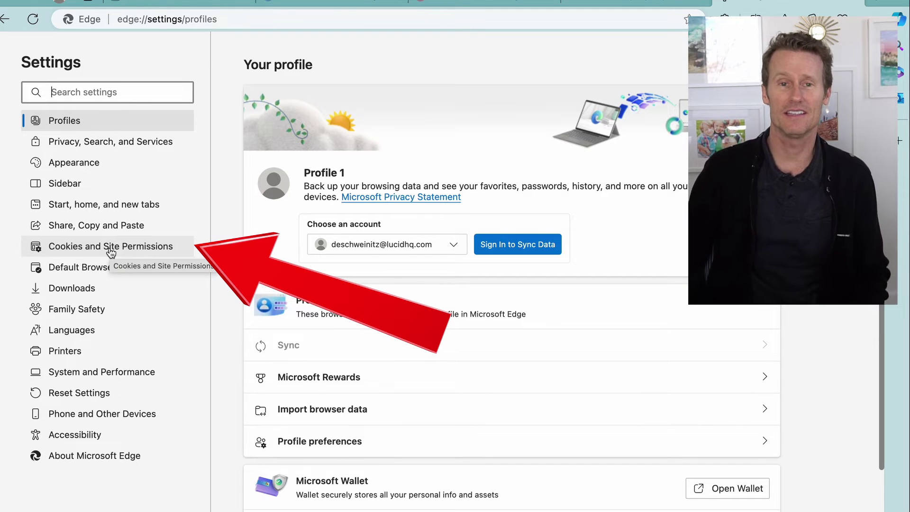
{"action": "left_click", "coordinate": [111, 253]}
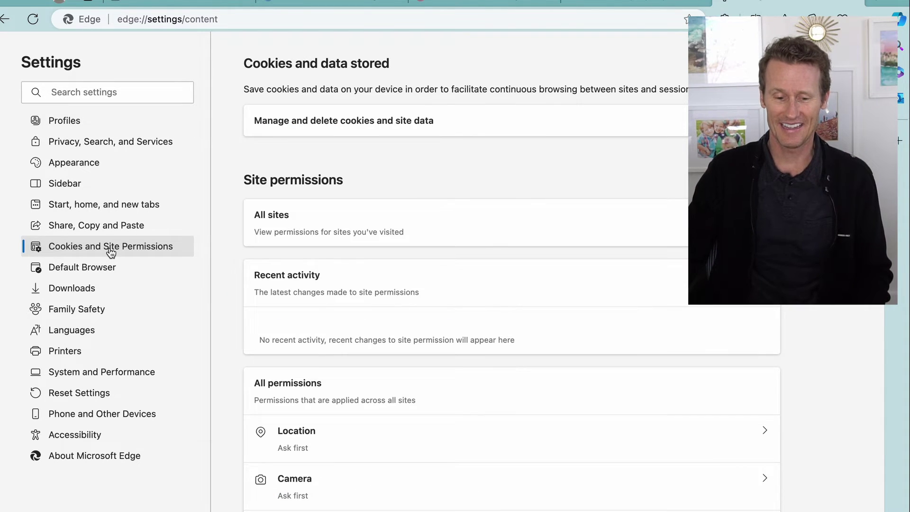
{"action": "scroll", "coordinate": [454, 271], "scroll_direction": "down", "scroll_amount": 5}
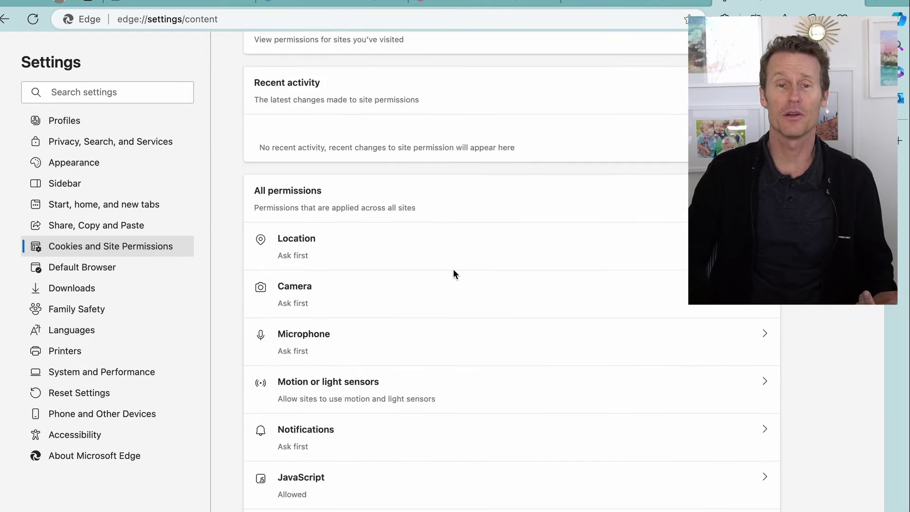
{"action": "scroll", "coordinate": [453, 274], "scroll_direction": "down", "scroll_amount": 3}
{"action": "scroll", "coordinate": [454, 275], "scroll_direction": "down", "scroll_amount": 5}
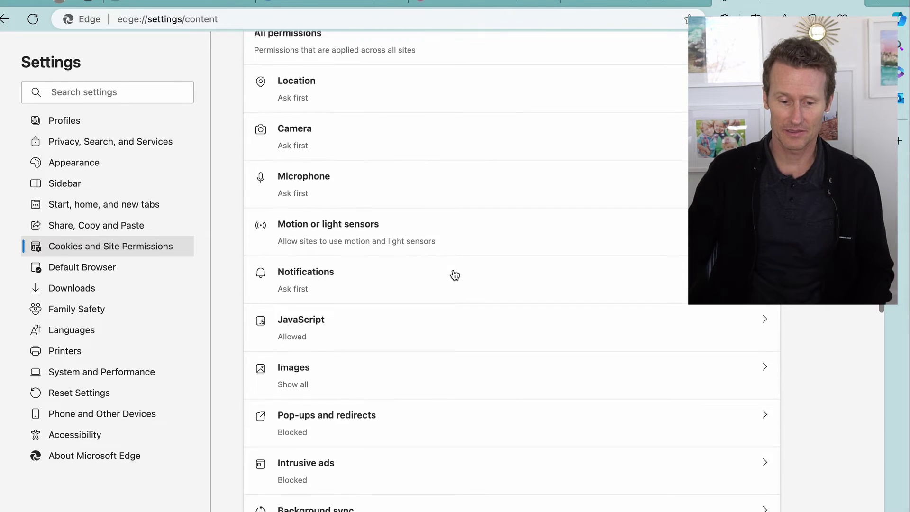
{"action": "scroll", "coordinate": [454, 275], "scroll_direction": "down", "scroll_amount": 3}
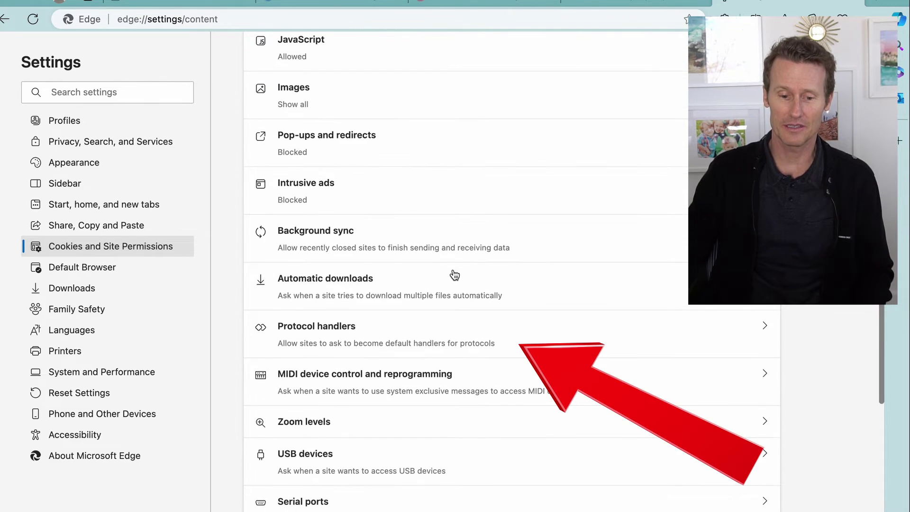
{"action": "left_click", "coordinate": [402, 338]}
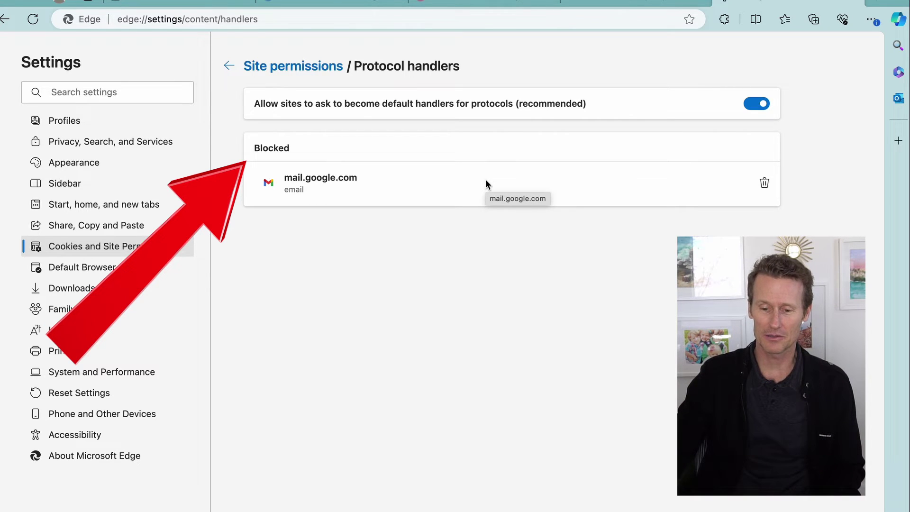
- Remove mail.google.com from Edge's blocked handlers, then allow Gmail to open all email links
{"action": "left_click", "coordinate": [763, 185]}
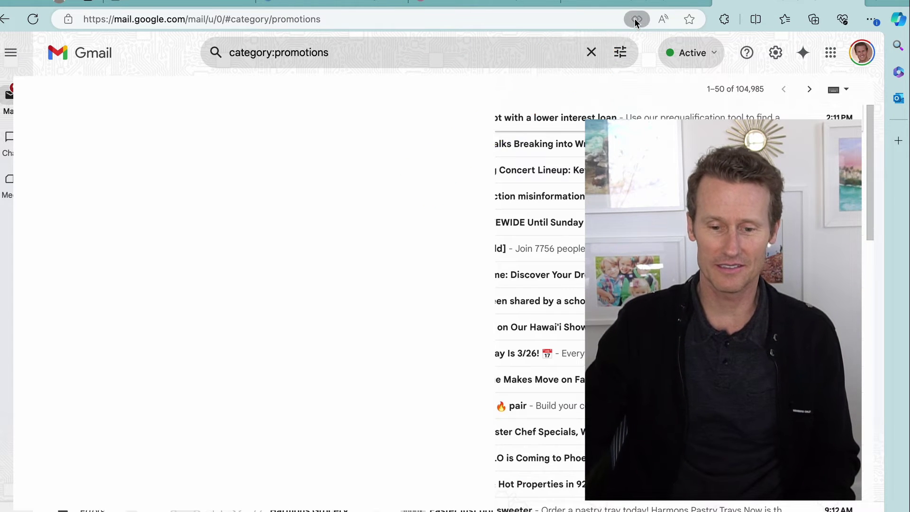
{"action": "left_click", "coordinate": [637, 20]}
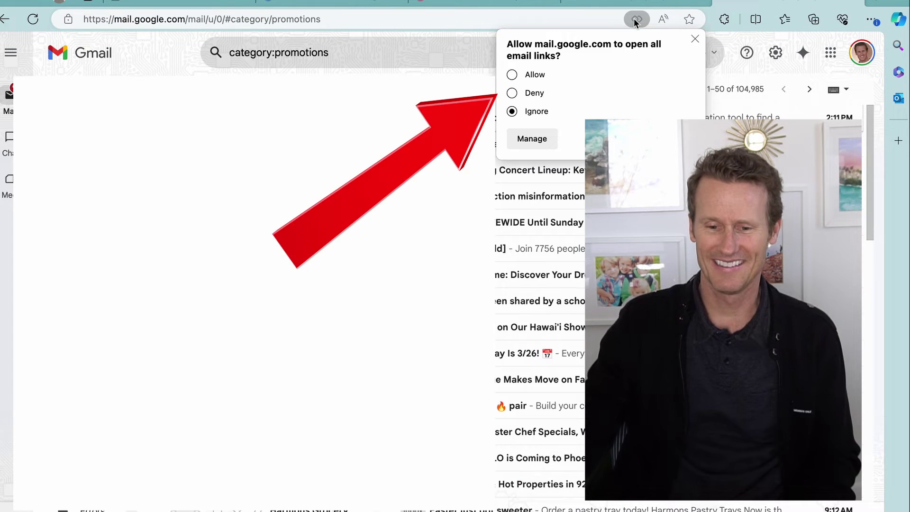
{"action": "left_click", "coordinate": [512, 76]}
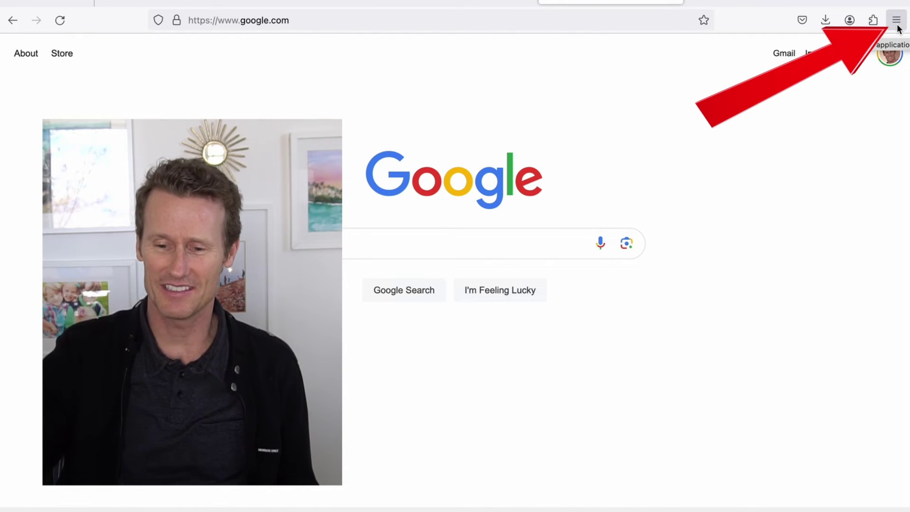
- Open Firefox Settings and scroll the General page to the Applications section
{"action": "left_click", "coordinate": [898, 28]}
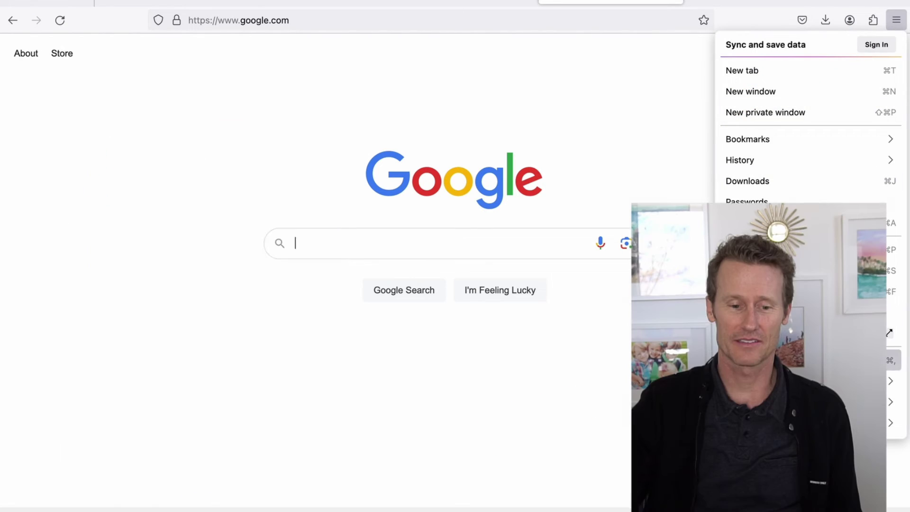
{"action": "left_click", "coordinate": [769, 361]}
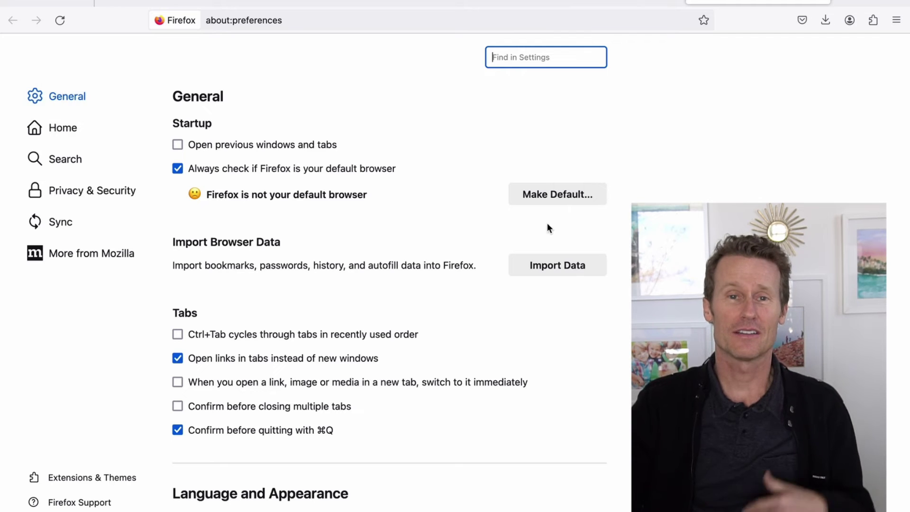
{"action": "scroll", "coordinate": [389, 299], "scroll_direction": "down", "scroll_amount": 15}
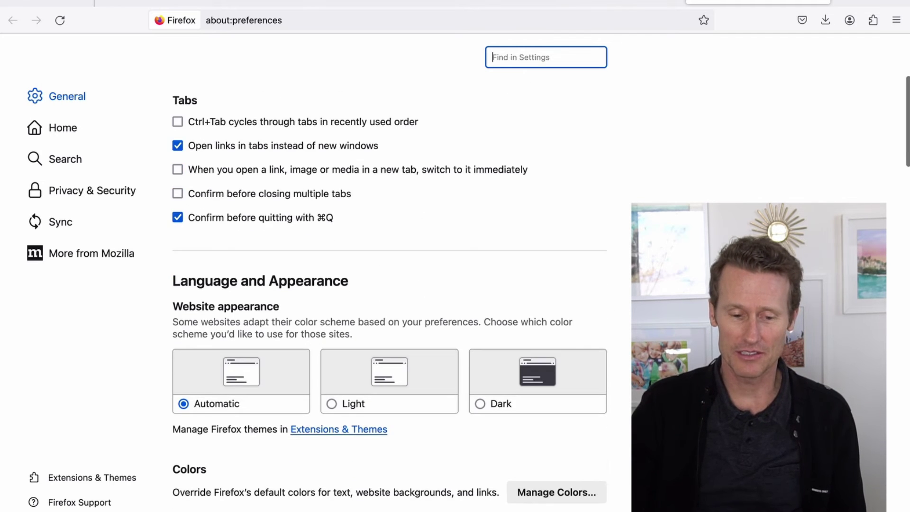
{"action": "scroll", "coordinate": [389, 299], "scroll_direction": "down", "scroll_amount": 10}
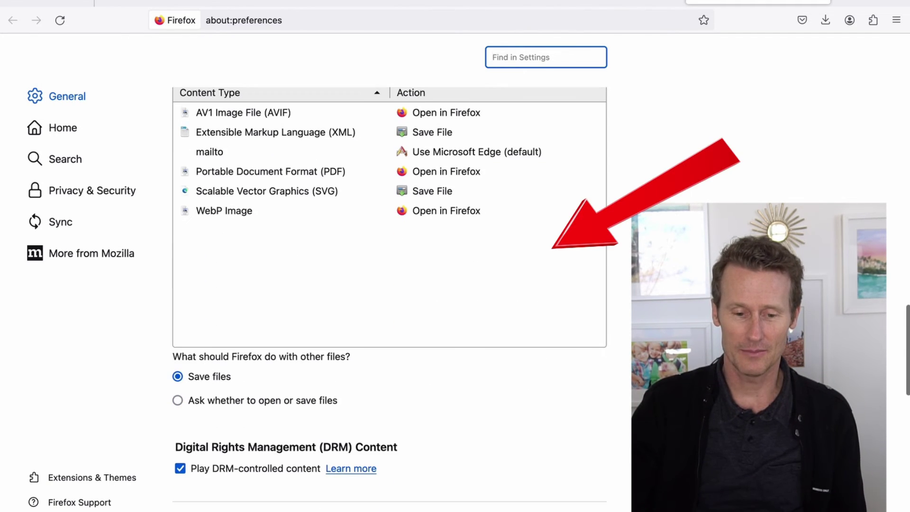
{"action": "scroll", "coordinate": [389, 298], "scroll_direction": "up", "scroll_amount": 2}
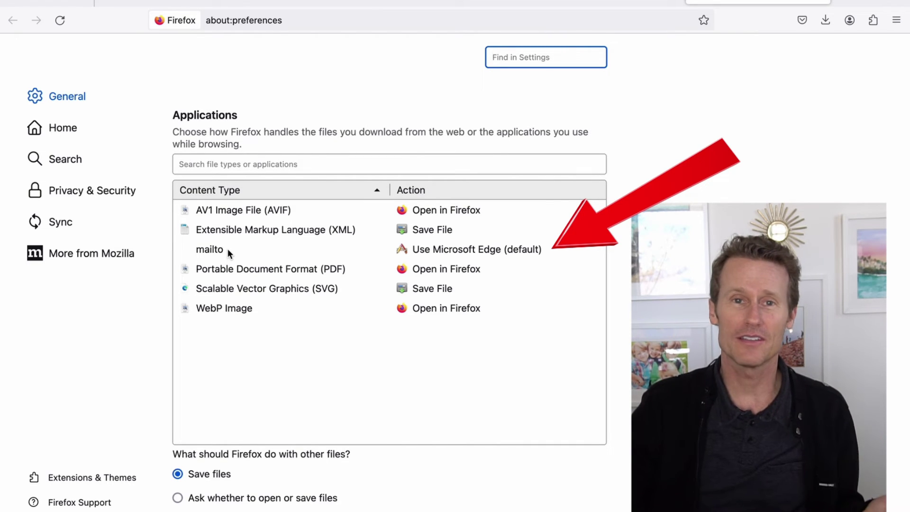
- Filter Applications for 'mailto' and set its action to Use Gmail
{"action": "left_click", "coordinate": [262, 165]}
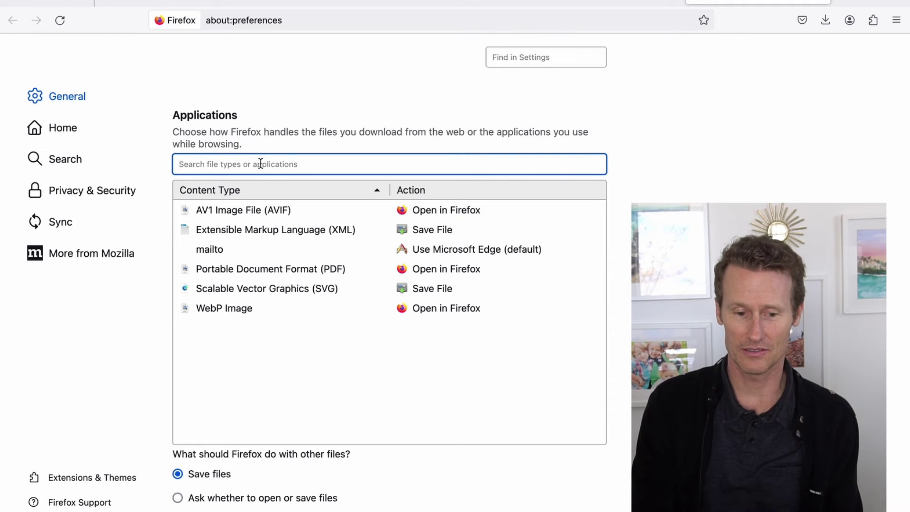
{"action": "type", "text": "mailto"}
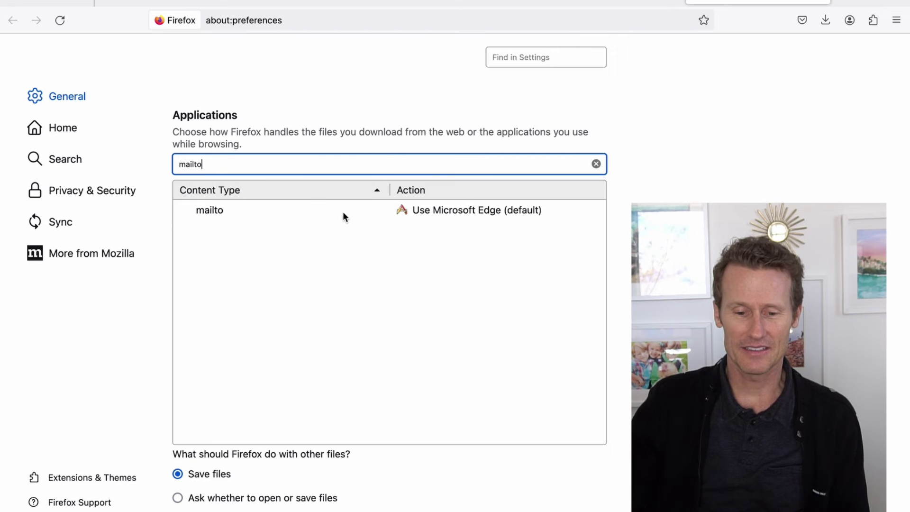
{"action": "left_click", "coordinate": [473, 214]}
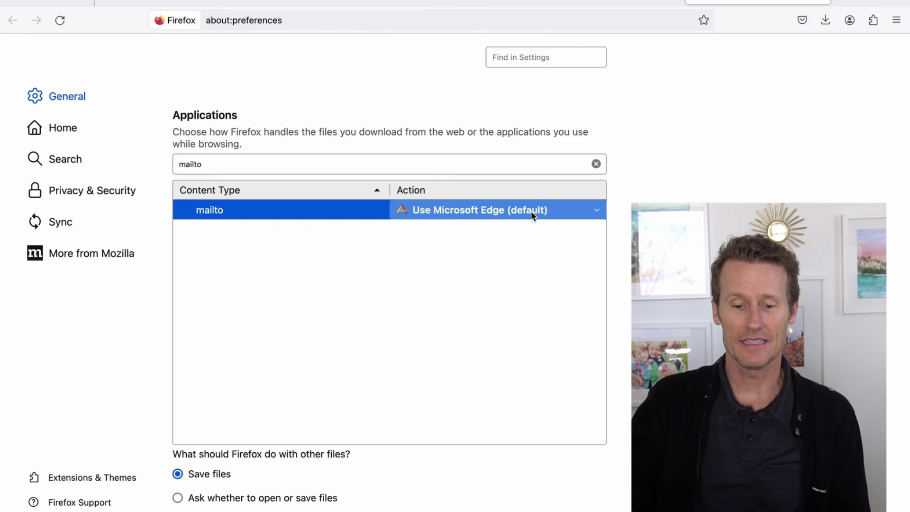
{"action": "left_click", "coordinate": [598, 212]}
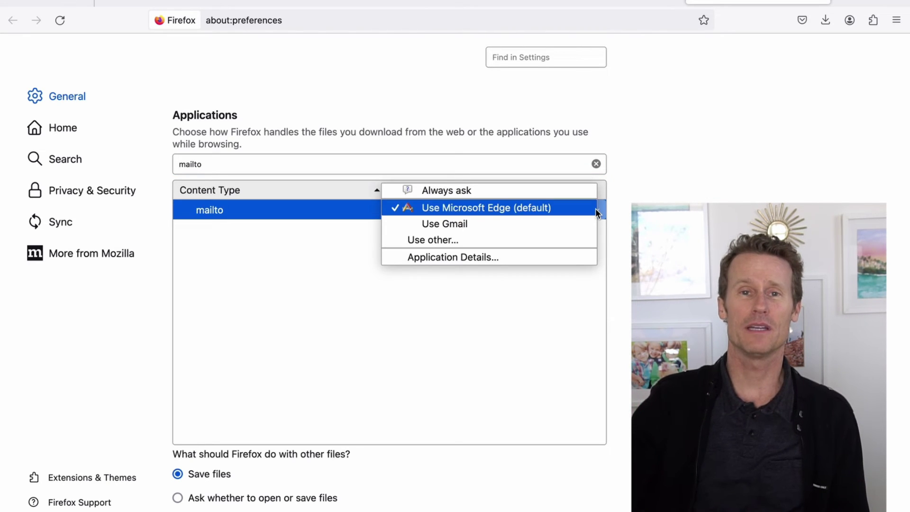
{"action": "left_click", "coordinate": [443, 223]}
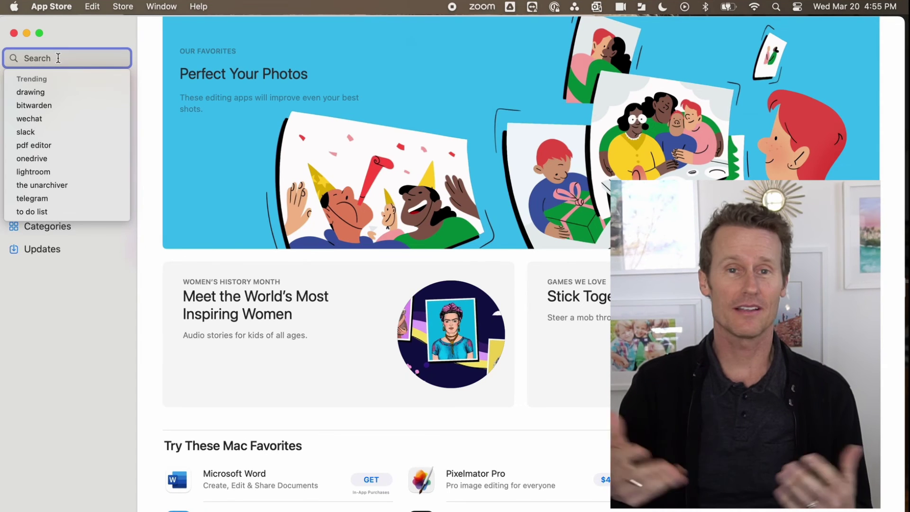
- Search the Mac App Store for 'open in webmail'
{"action": "type", "text": "open in web"}
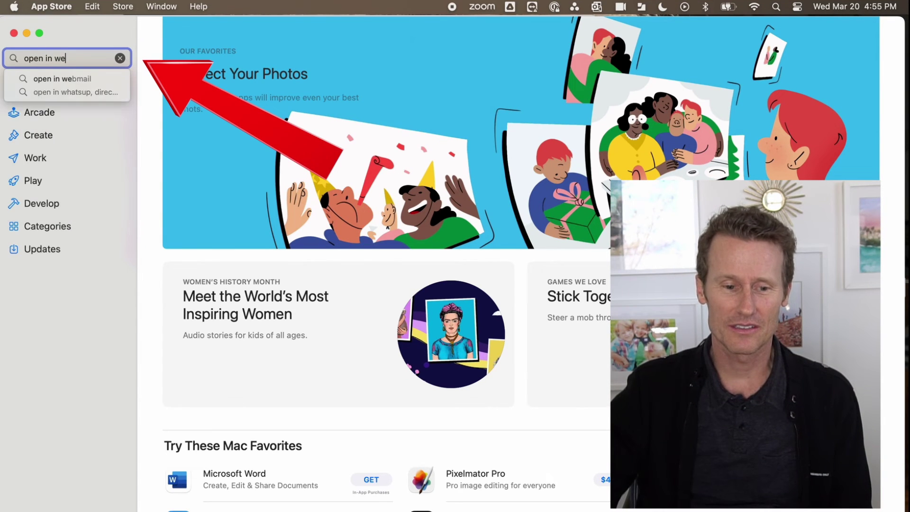
{"action": "left_click", "coordinate": [65, 80]}
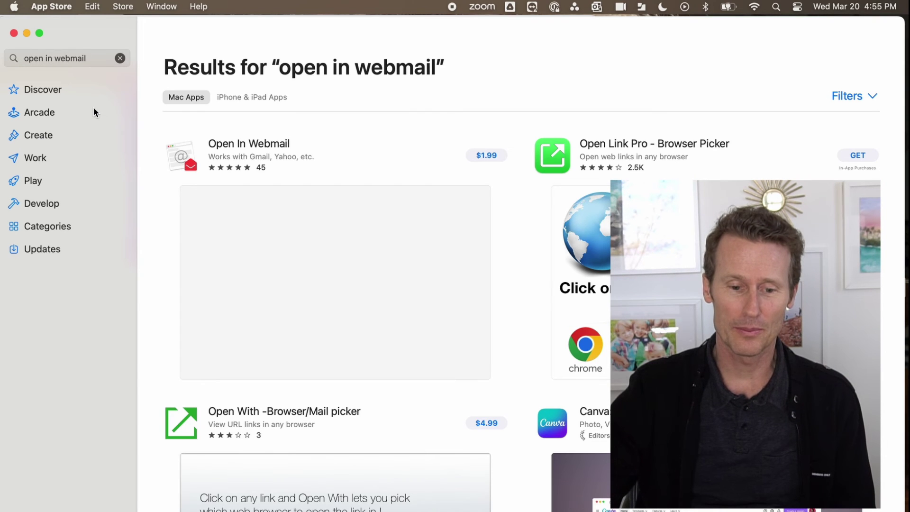